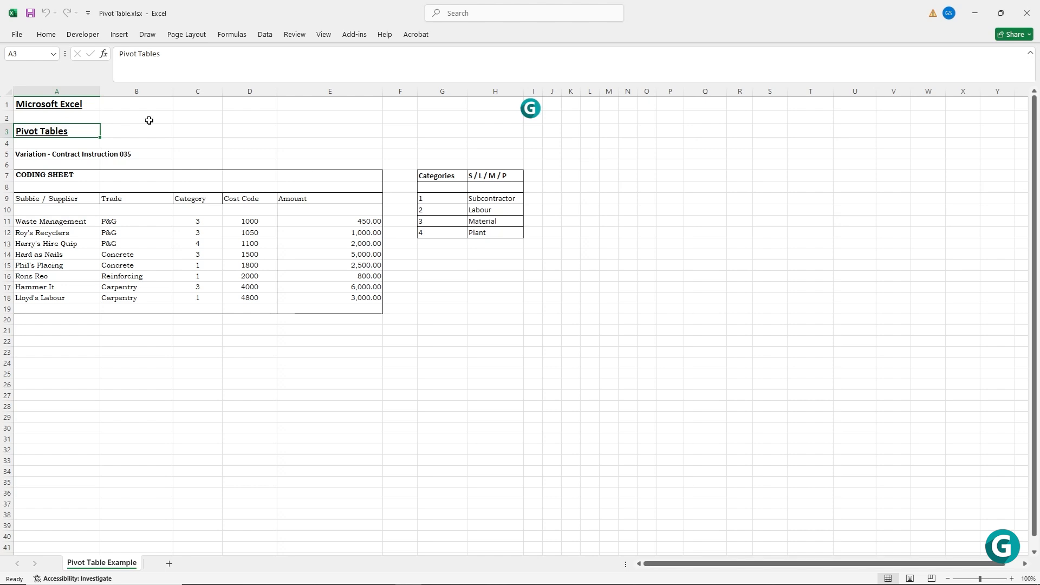
{"action": "key", "text": "Down"}
{"action": "key", "text": "Down"}
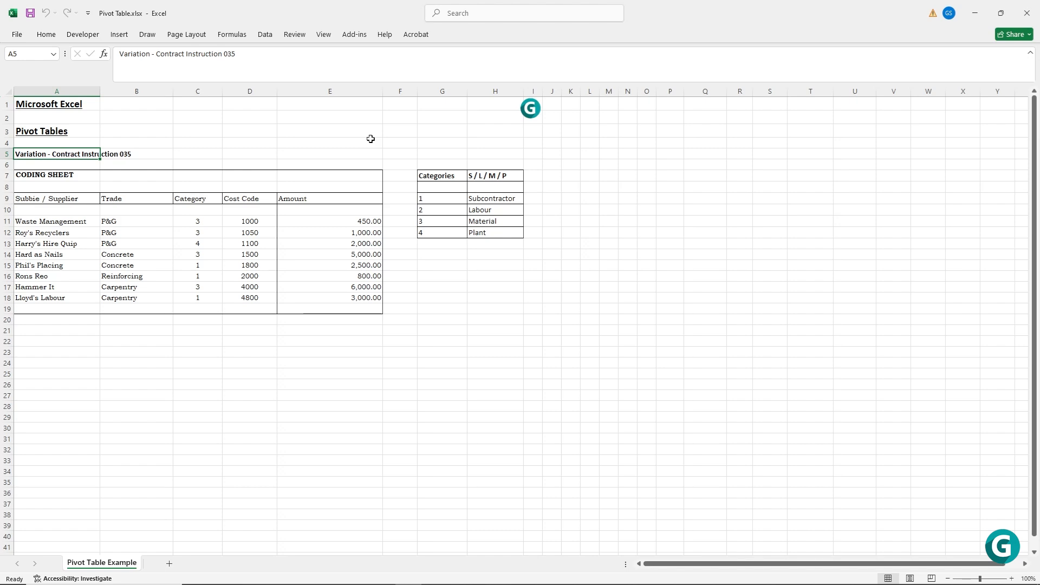
{"action": "left_click_drag", "start_coordinate": [434, 176], "coordinate": [488, 232]}
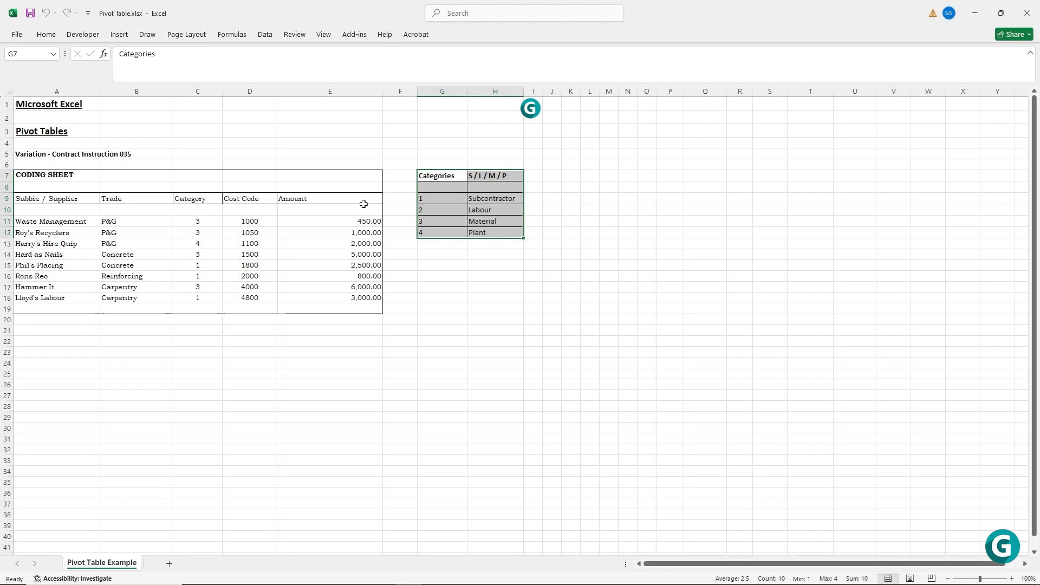
{"action": "left_click", "coordinate": [247, 186]}
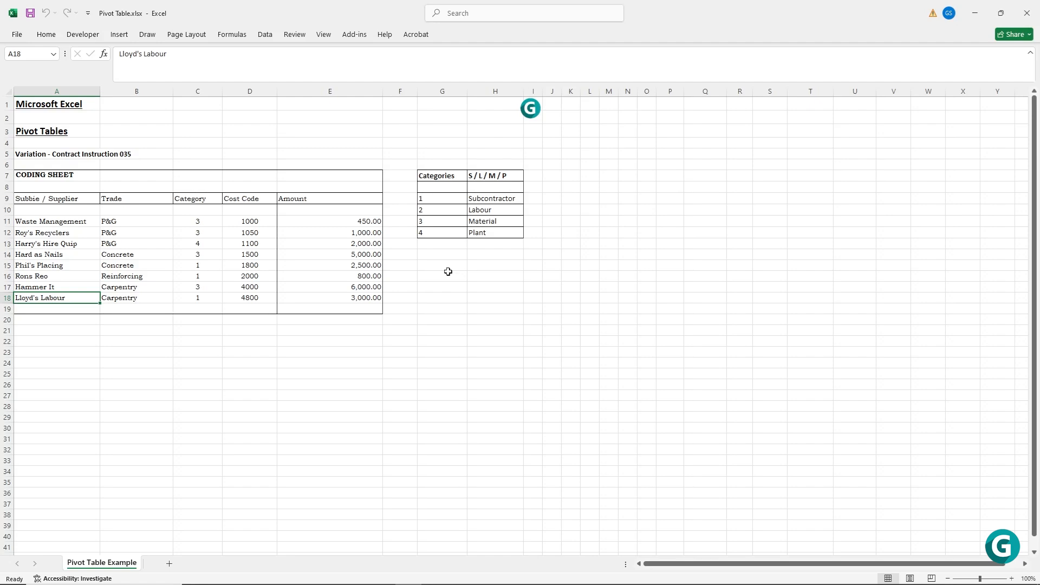
Start a PivotTable using the coding sheet range A9:E18, headings included, as its source.
{"action": "key", "text": "Down"}
{"action": "key", "text": "Down"}
{"action": "key", "text": "Down"}
{"action": "key", "text": "Down"}
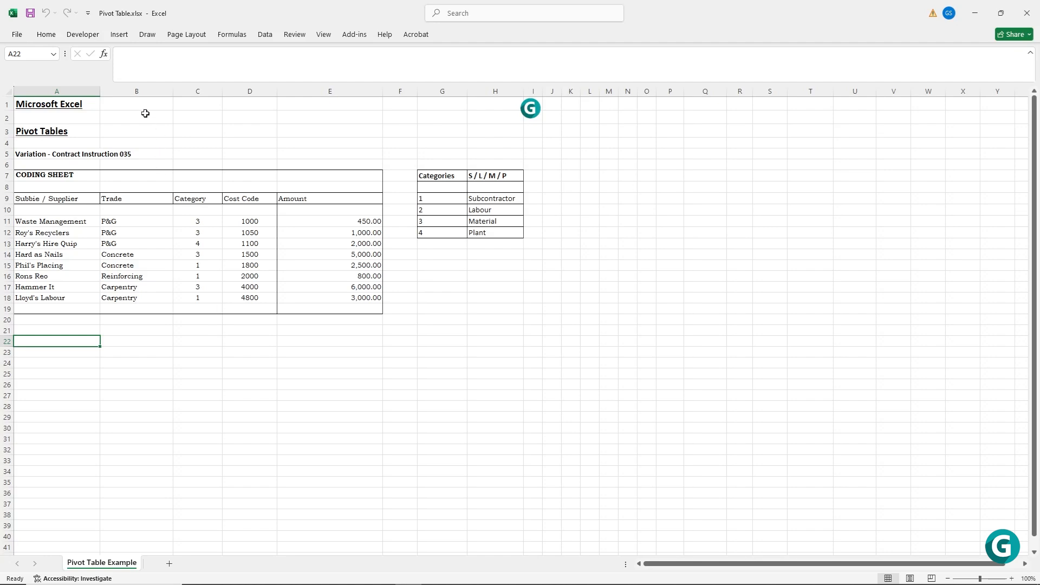
{"action": "left_click", "coordinate": [117, 34]}
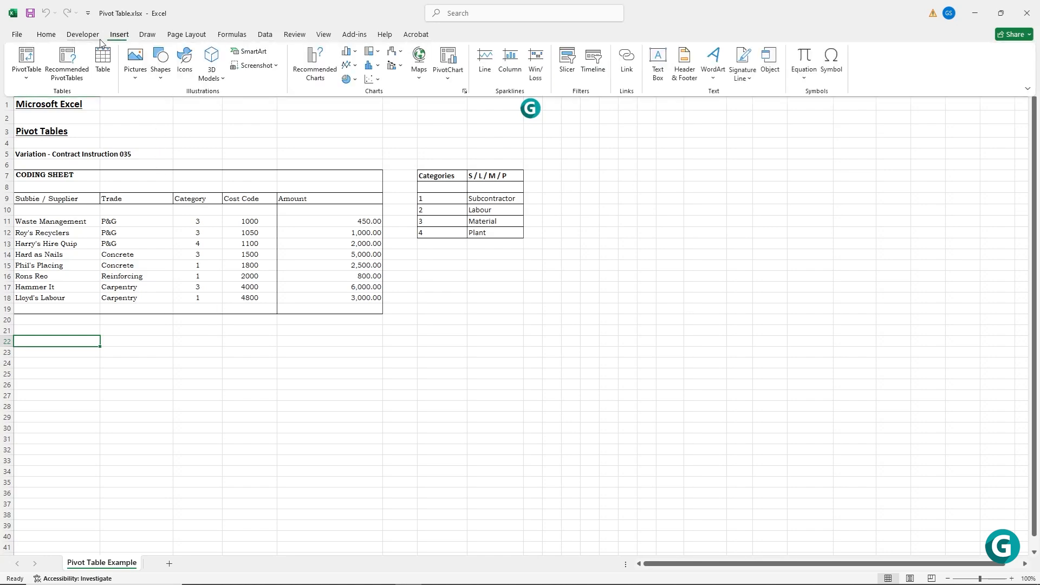
{"action": "left_click", "coordinate": [29, 61]}
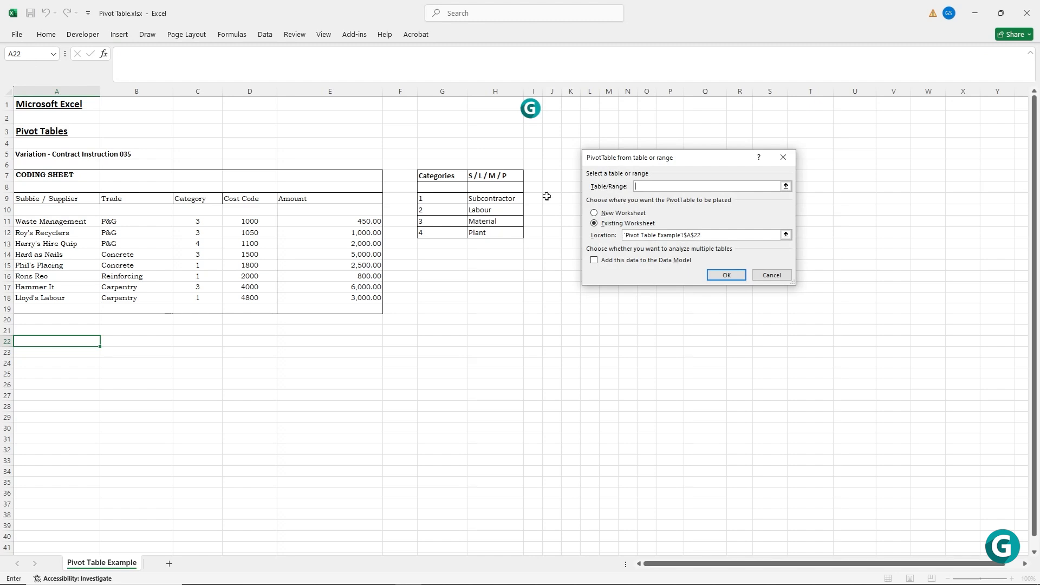
{"action": "left_click_drag", "start_coordinate": [79, 202], "coordinate": [305, 295]}
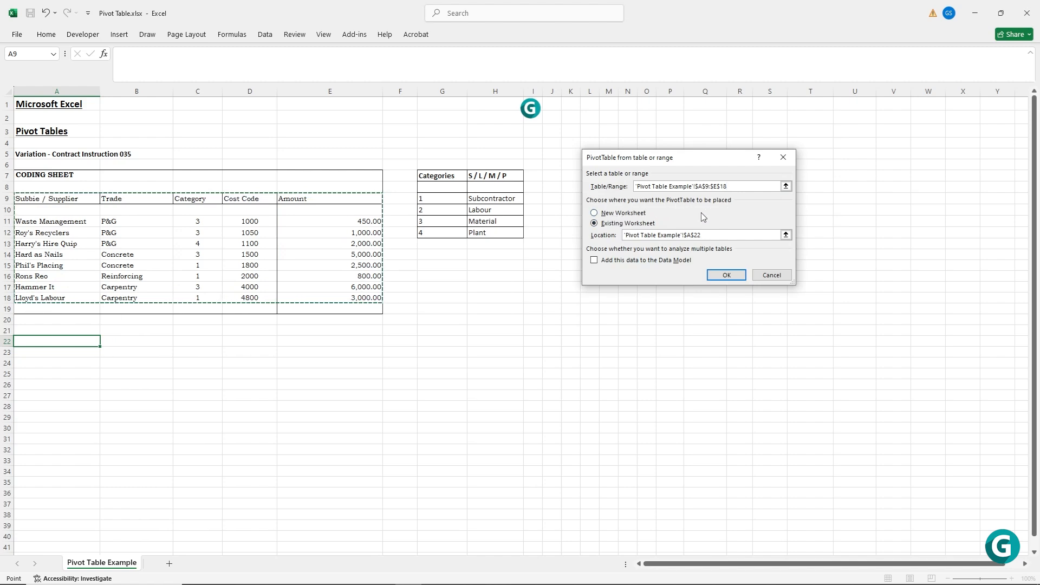
Place the PivotTable on the existing worksheet at cell E22 and create it.
{"action": "left_click", "coordinate": [595, 214]}
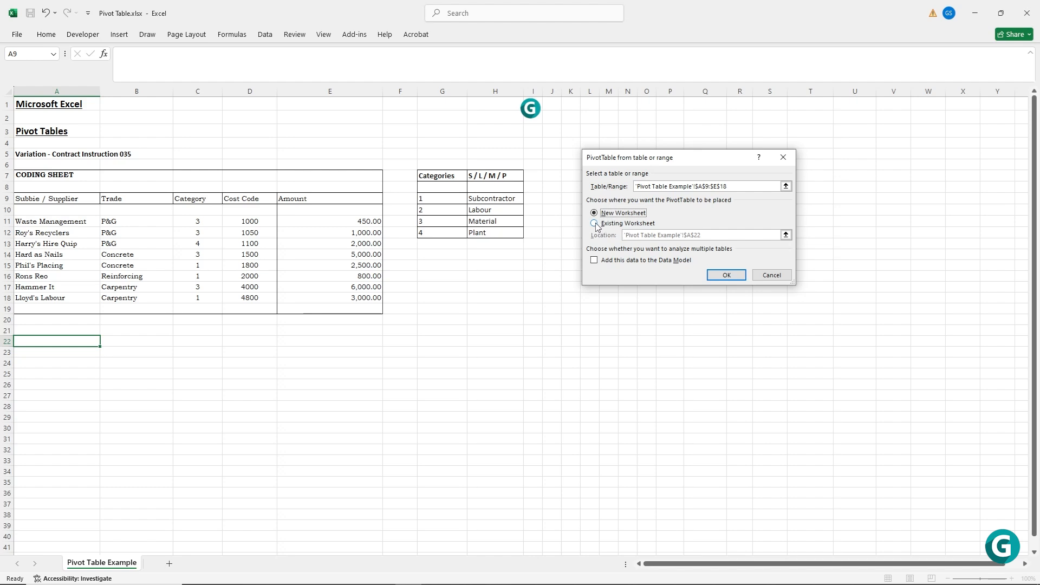
{"action": "left_click", "coordinate": [595, 224]}
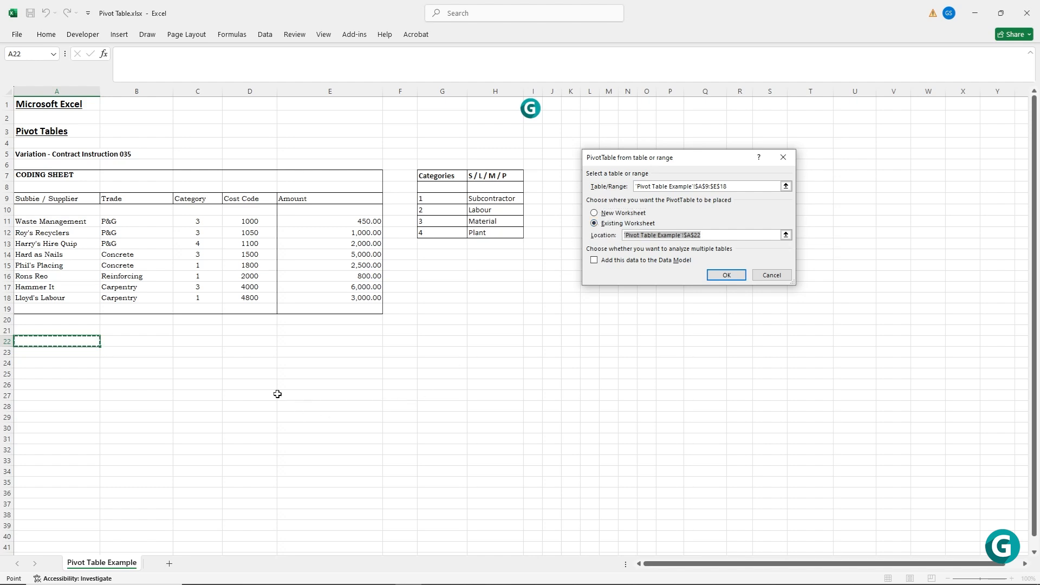
{"action": "left_click", "coordinate": [131, 341]}
{"action": "left_click", "coordinate": [181, 342]}
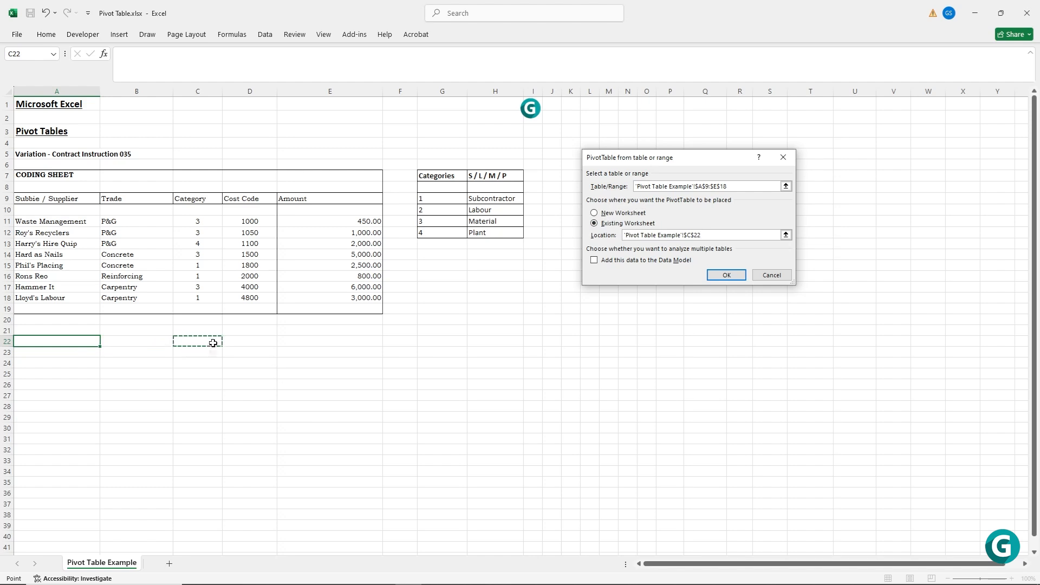
{"action": "left_click", "coordinate": [244, 340]}
{"action": "left_click", "coordinate": [292, 341]}
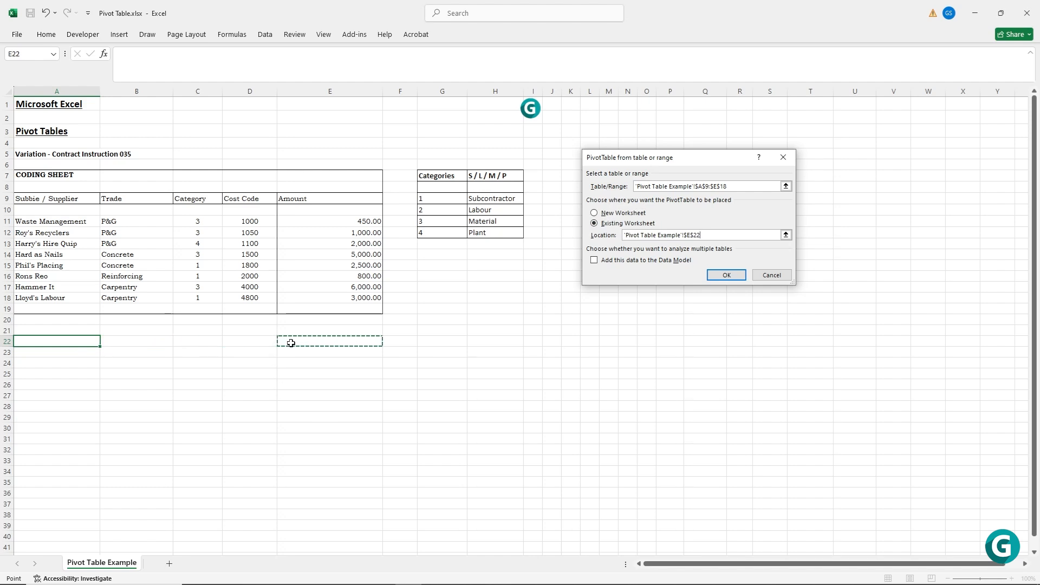
{"action": "left_click", "coordinate": [726, 275]}
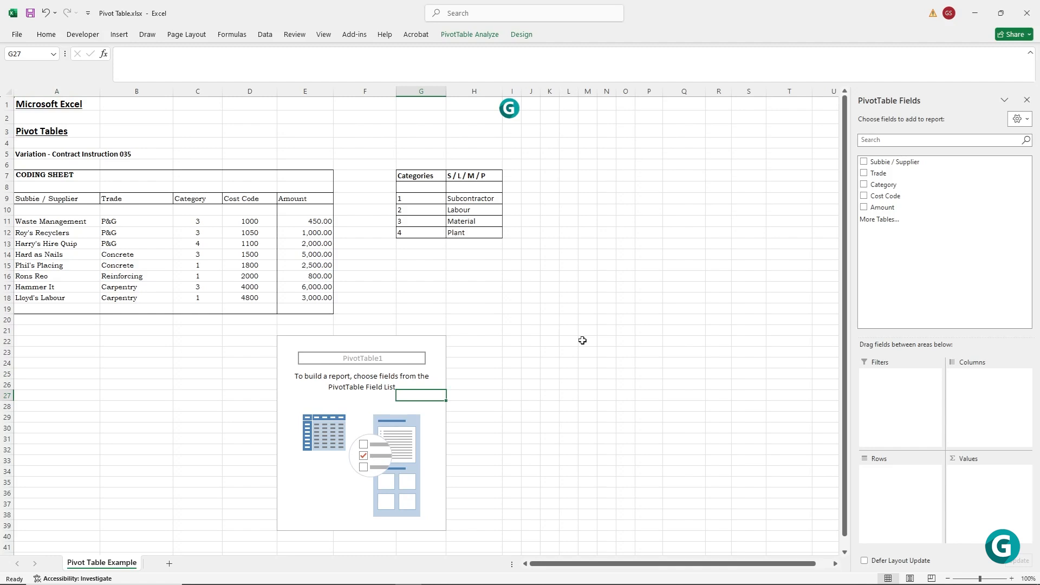
Add the Trade, Category, Cost Code and Amount fields to the PivotTable.
{"action": "left_click", "coordinate": [864, 172]}
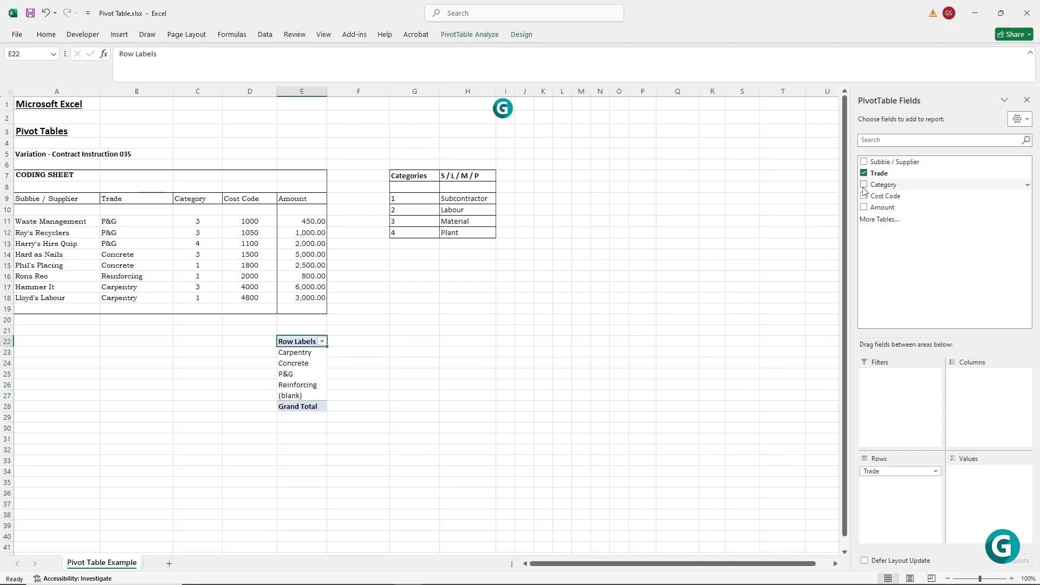
{"action": "left_click", "coordinate": [863, 184]}
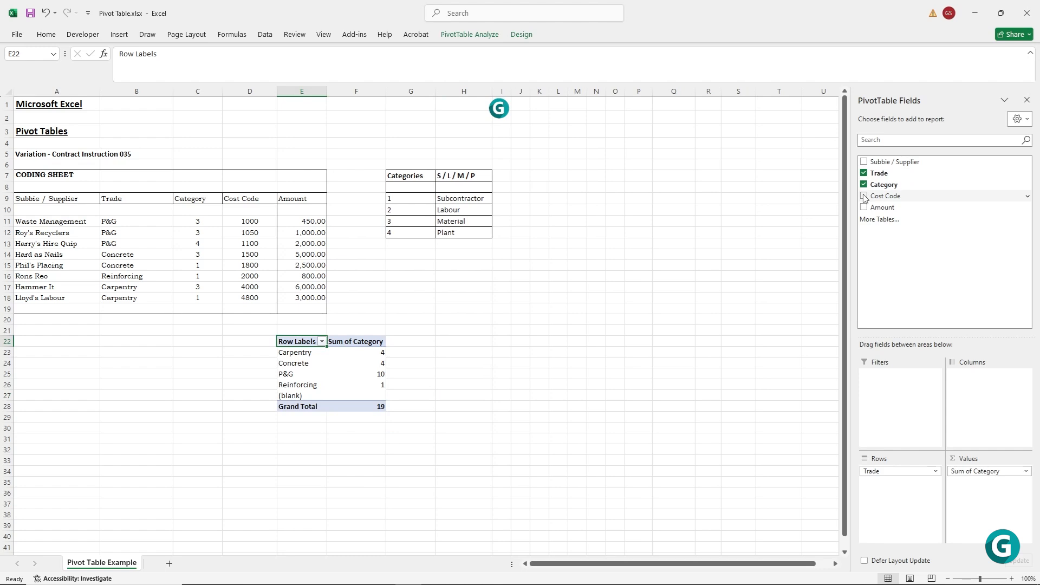
{"action": "left_click", "coordinate": [864, 196]}
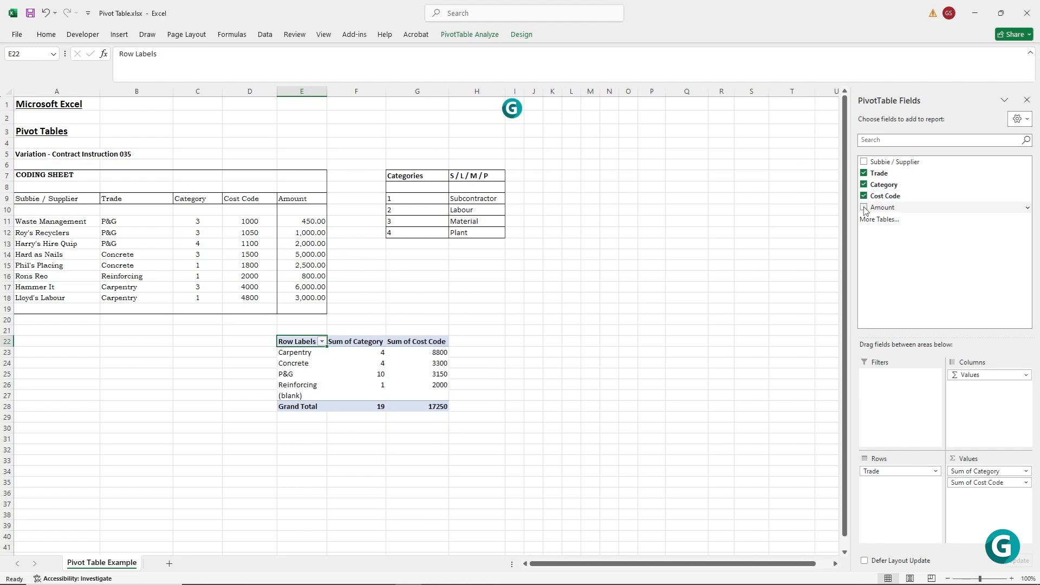
{"action": "left_click", "coordinate": [864, 208]}
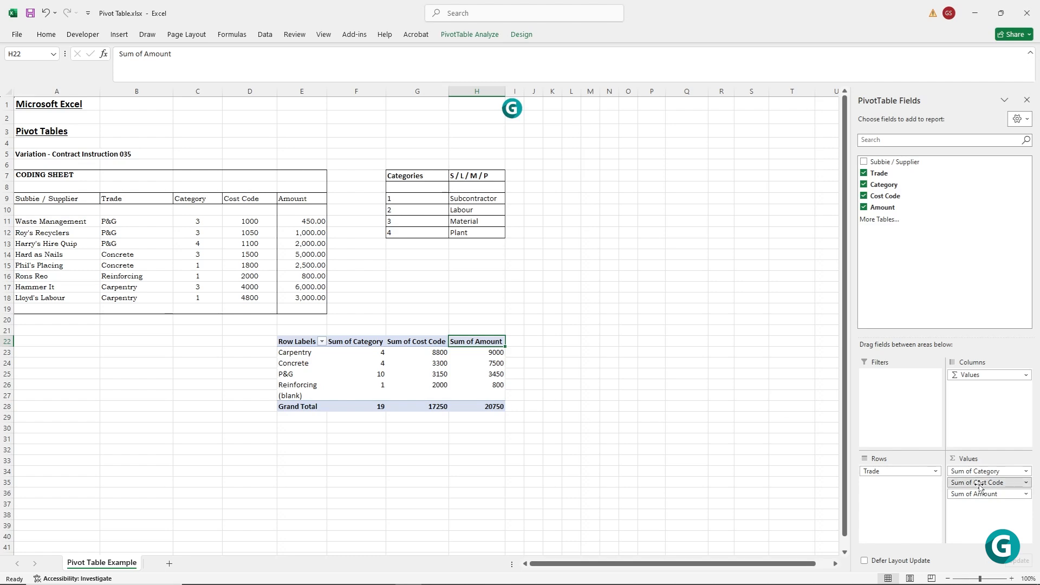
Move Cost Code and Category from the PivotTable's values to its rows, in that order beneath Trade.
{"action": "left_click_drag", "start_coordinate": [967, 482], "coordinate": [904, 494]}
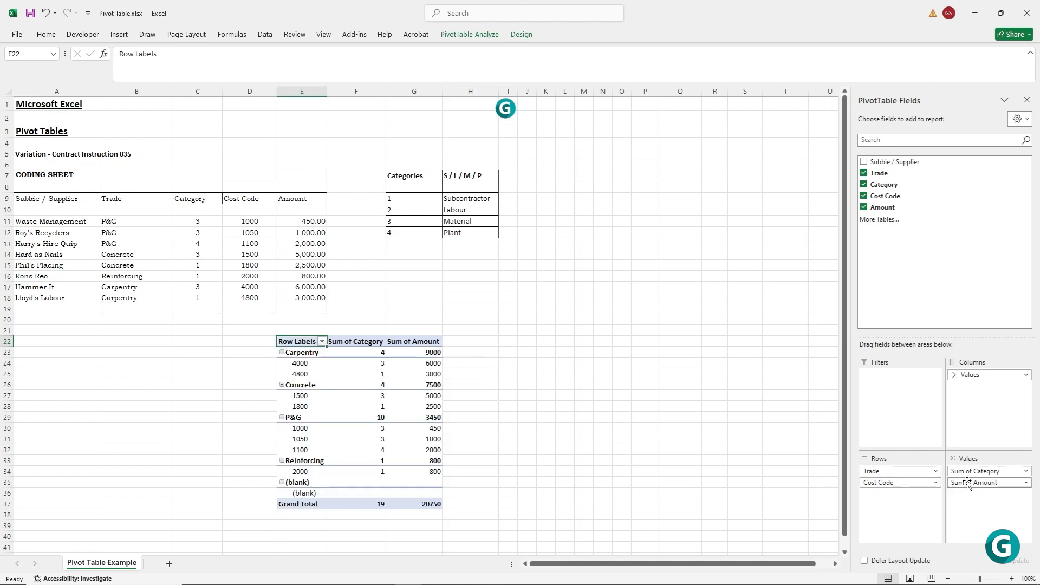
{"action": "left_click_drag", "start_coordinate": [968, 472], "coordinate": [893, 507]}
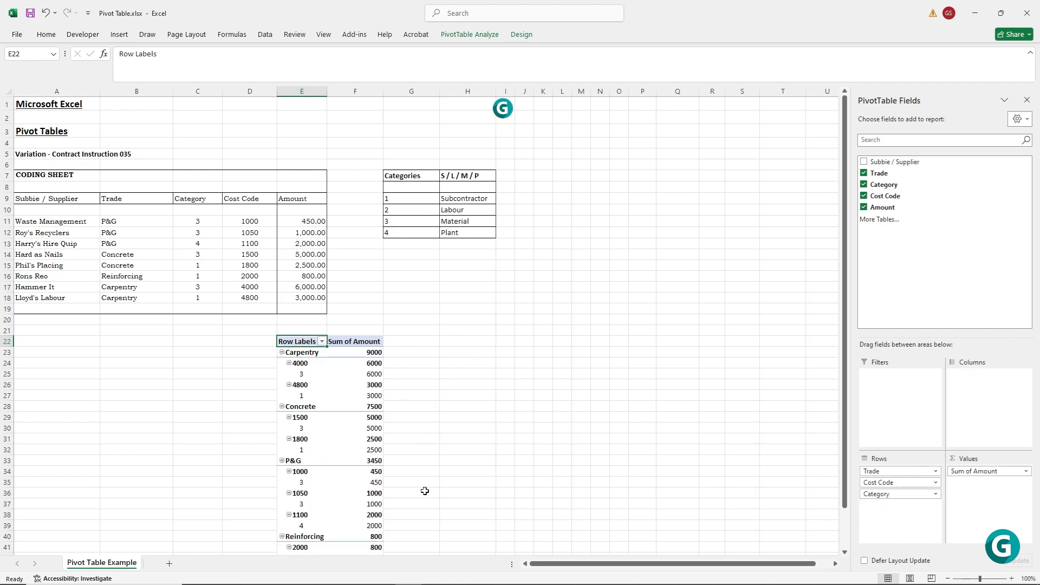
{"action": "scroll", "coordinate": [418, 491], "scroll_direction": "down", "scroll_amount": 2}
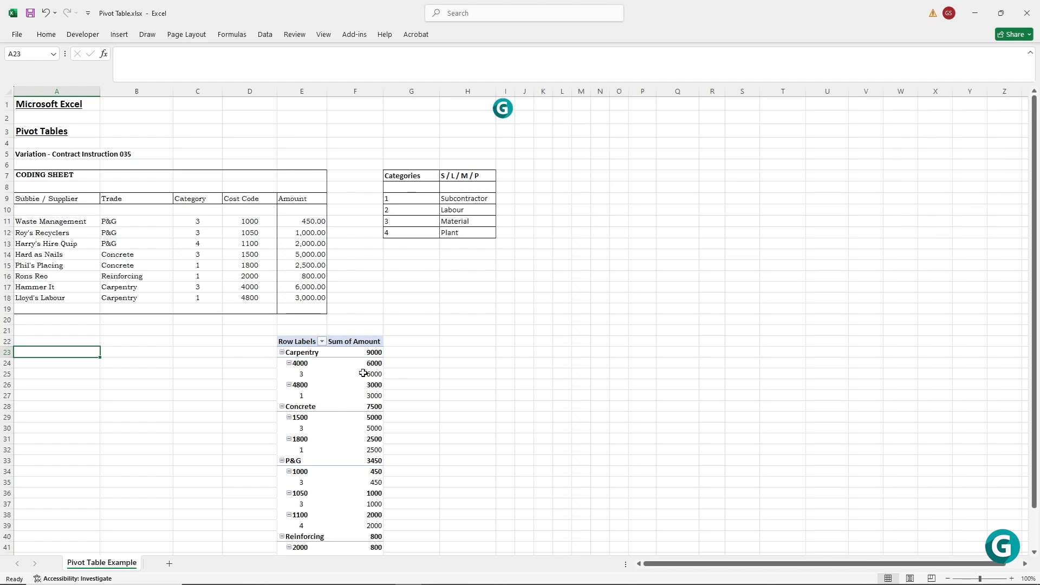
Insert a blank row 18 above the last supplier entry in the coding sheet.
{"action": "mouse_move", "coordinate": [364, 374]}
{"action": "left_click", "coordinate": [7, 298]}
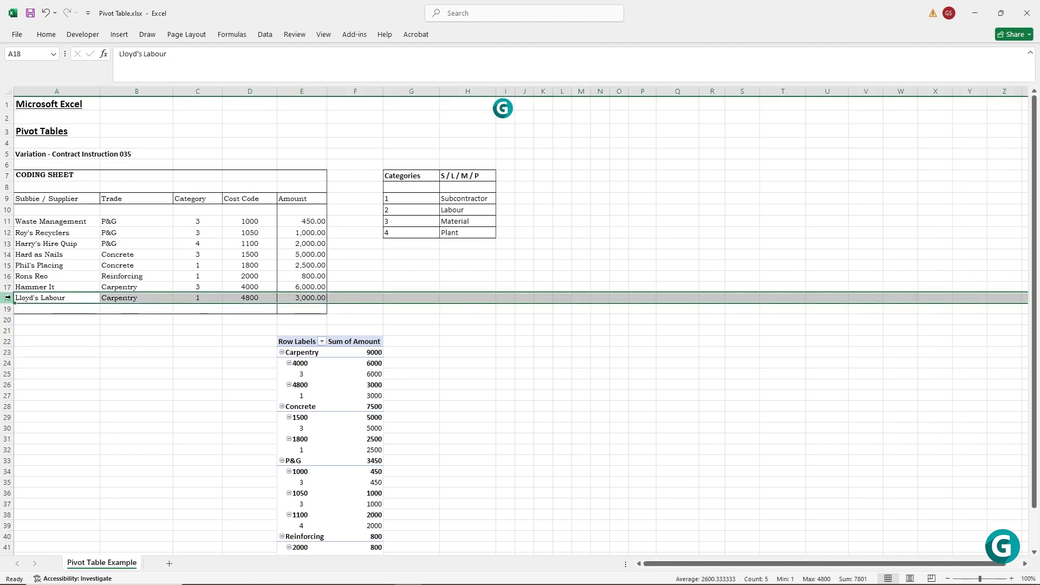
{"action": "right_click", "coordinate": [7, 298]}
{"action": "left_click", "coordinate": [41, 404]}
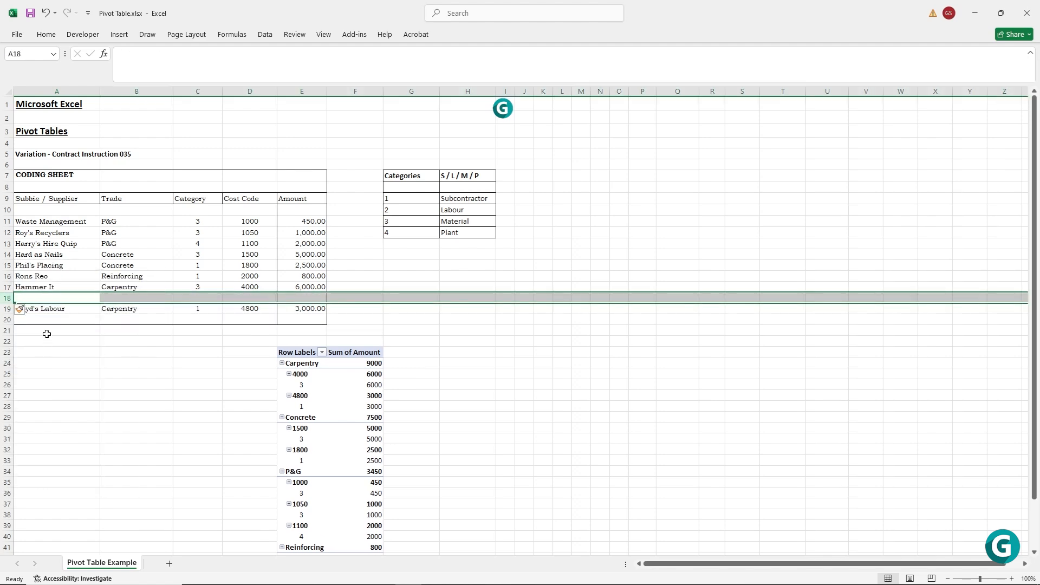
Enter Construction King as the supplier and Carpentry as the trade in row 18.
{"action": "left_click", "coordinate": [47, 296]}
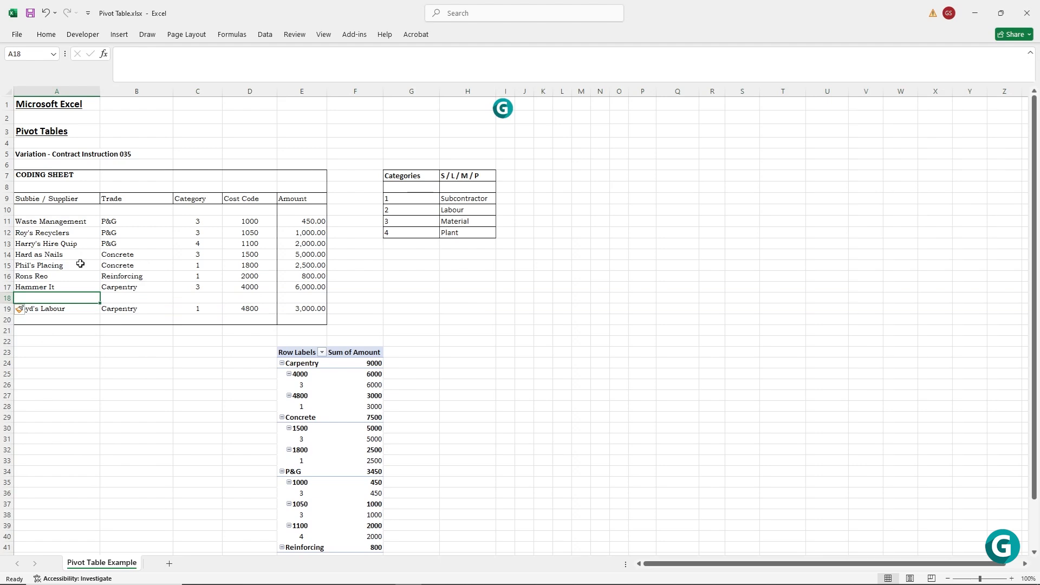
{"action": "type", "text": "Co"}
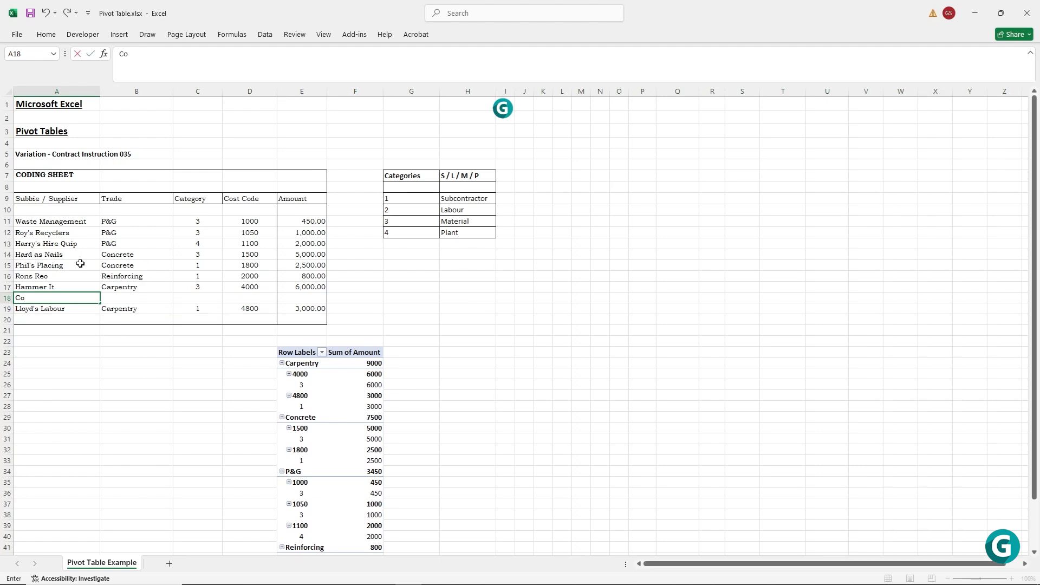
{"action": "type", "text": "nstruction King"}
{"action": "key", "text": "Tab"}
{"action": "type", "text": "r"}
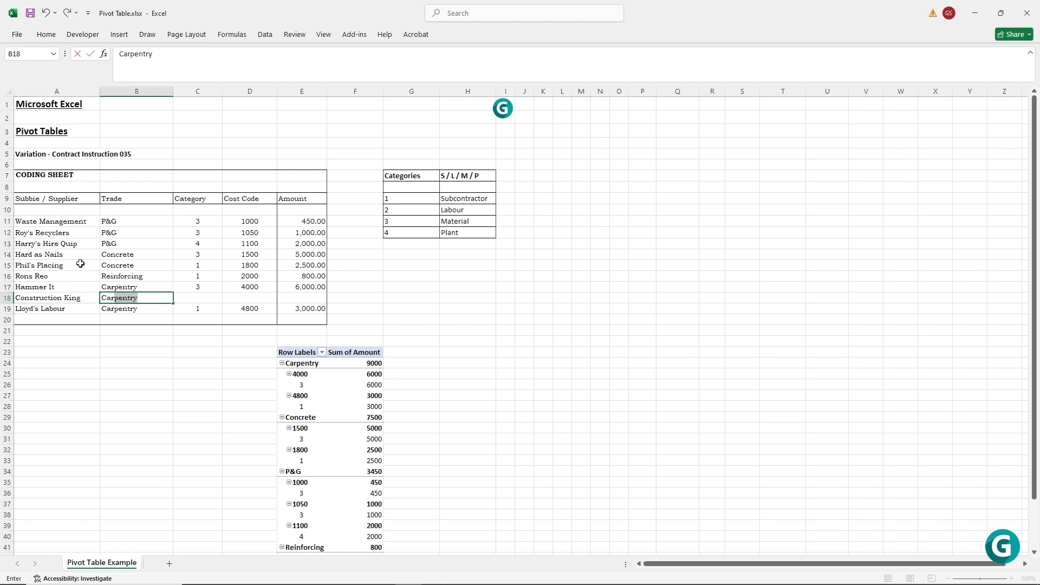
{"action": "key", "text": "Tab"}
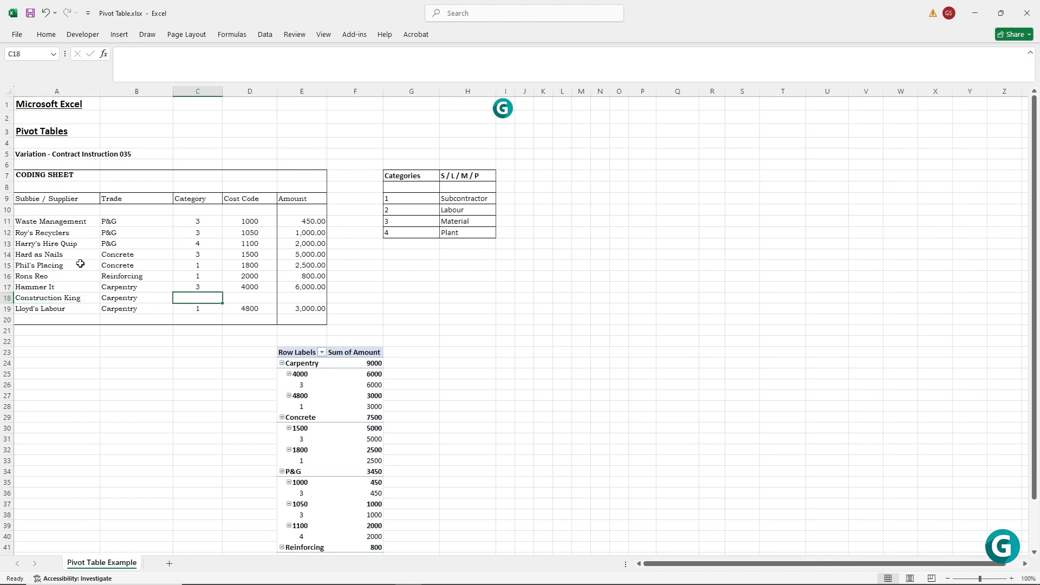
Complete the Construction King row with category 3, cost code 4000 and an amount of 4,000.
{"action": "type", "text": "3"}
{"action": "key", "text": "Tab"}
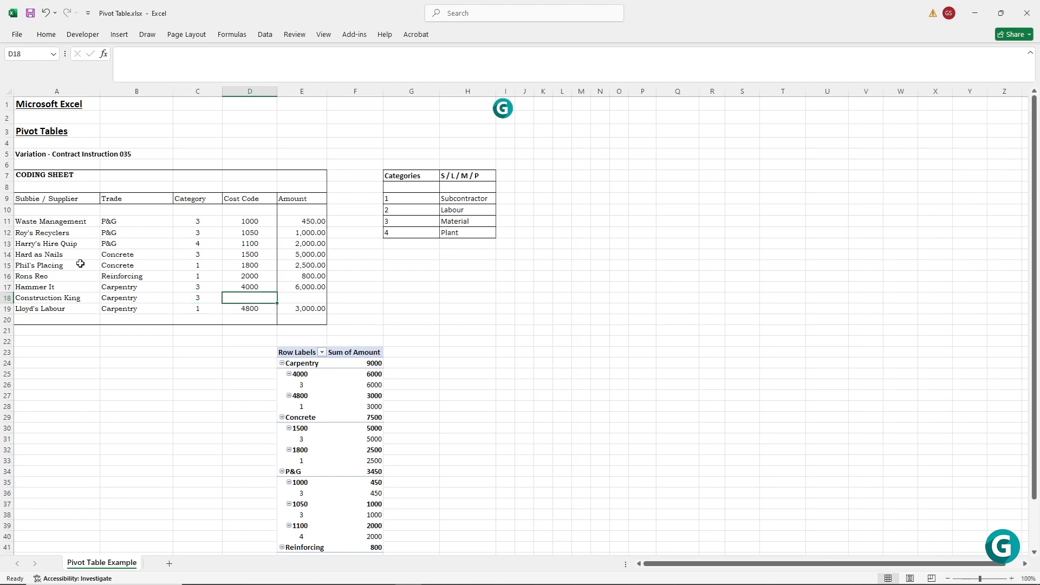
{"action": "type", "text": "4000"}
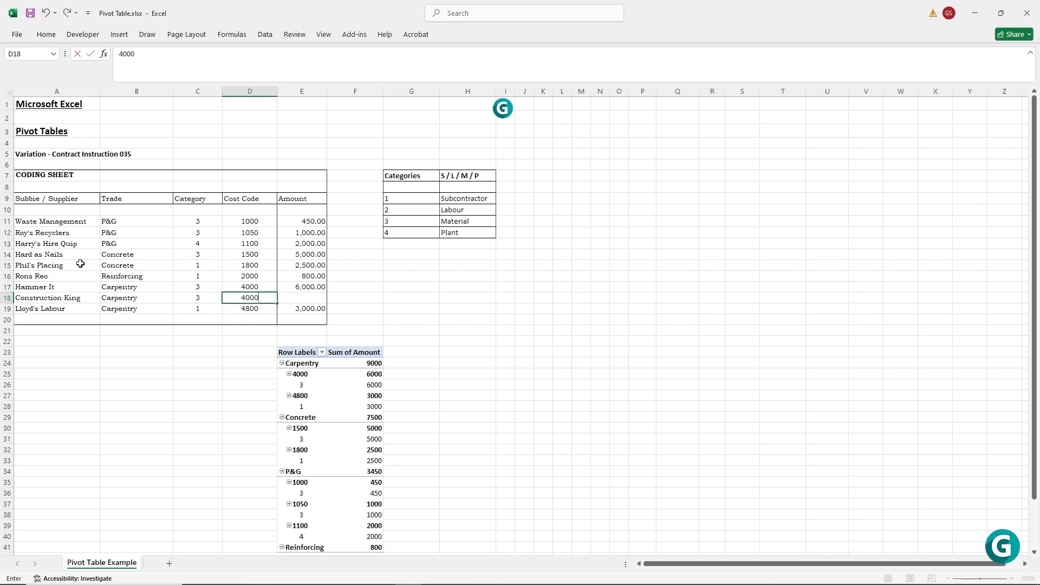
{"action": "key", "text": "Tab"}
{"action": "type", "text": "4"}
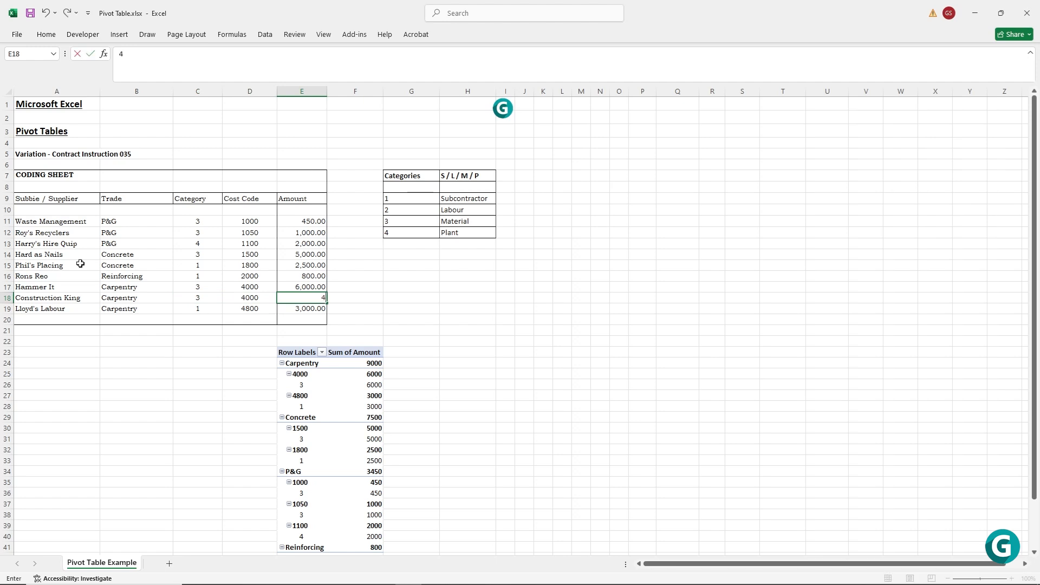
{"action": "type", "text": ",00000"}
{"action": "key", "text": "Return"}
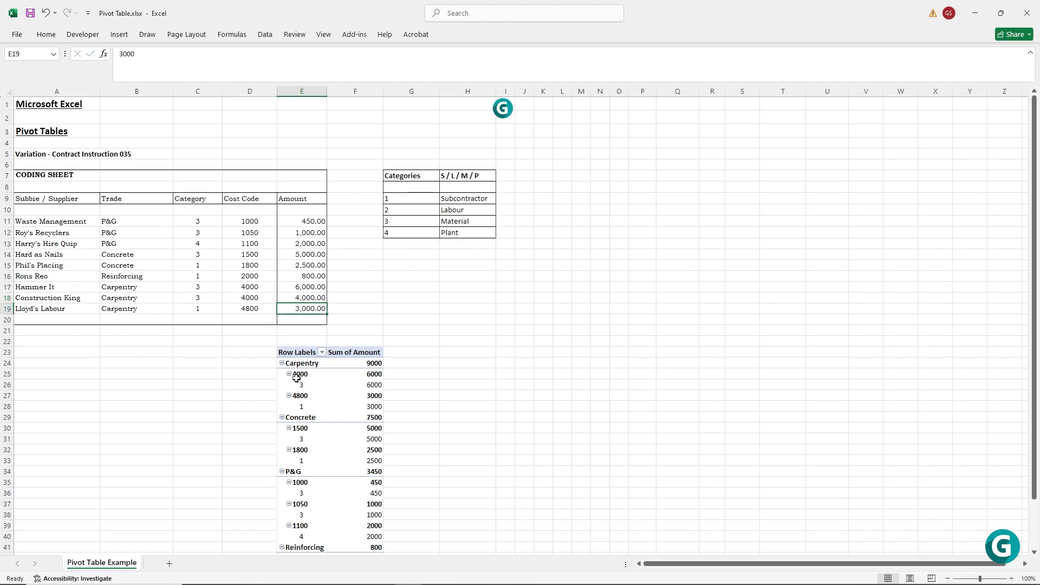
Refresh the PivotTable to include the added Construction King entry, and deselect it.
{"action": "mouse_move", "coordinate": [362, 386]}
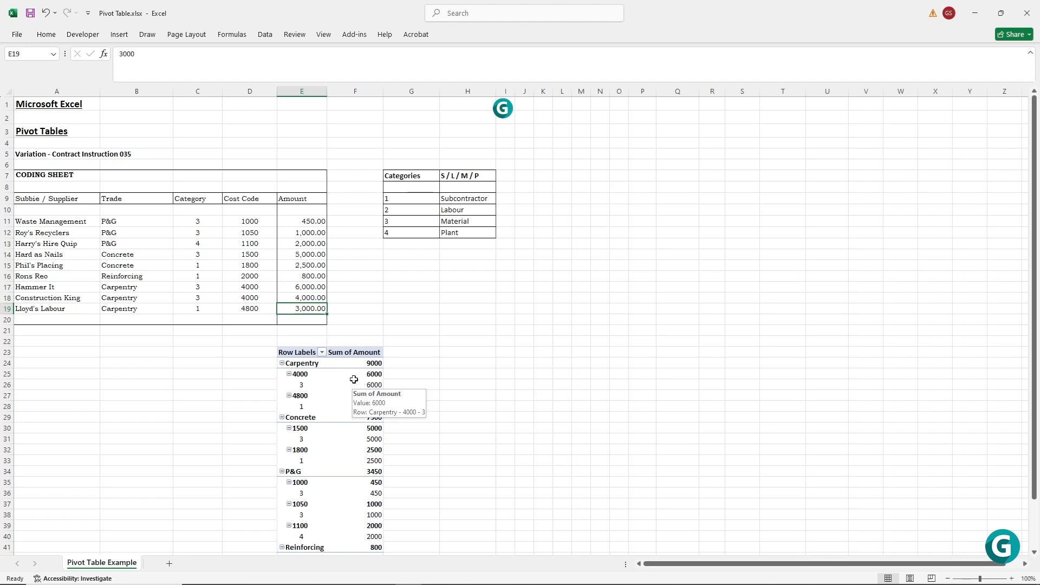
{"action": "left_click", "coordinate": [359, 385]}
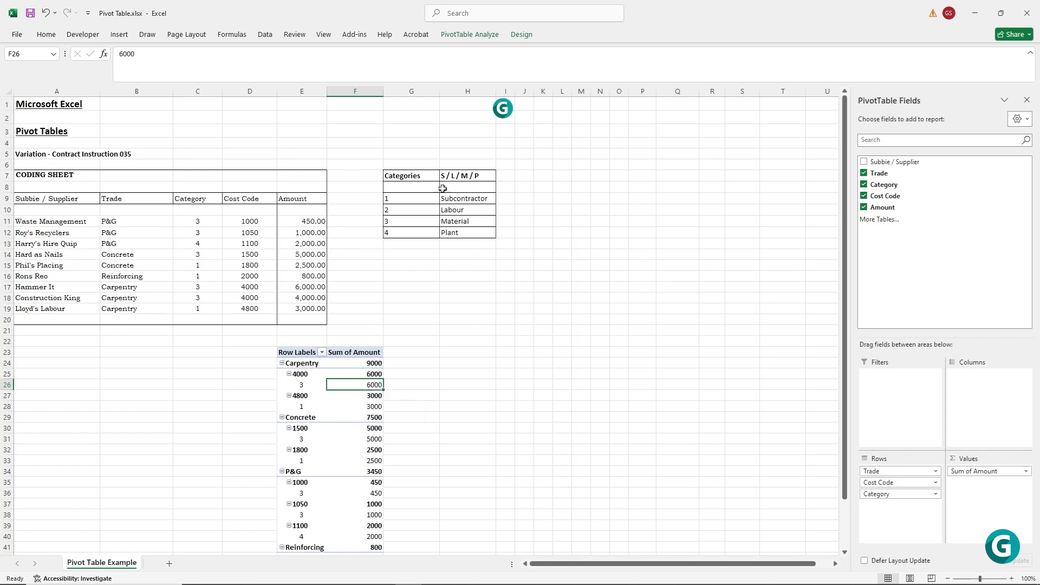
{"action": "key", "text": "Up"}
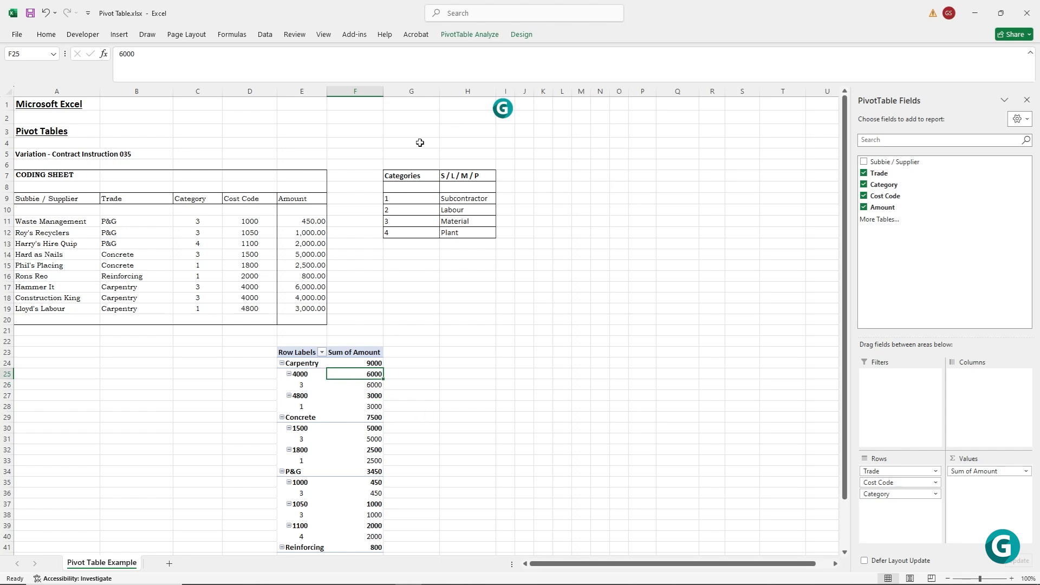
{"action": "left_click", "coordinate": [460, 35]}
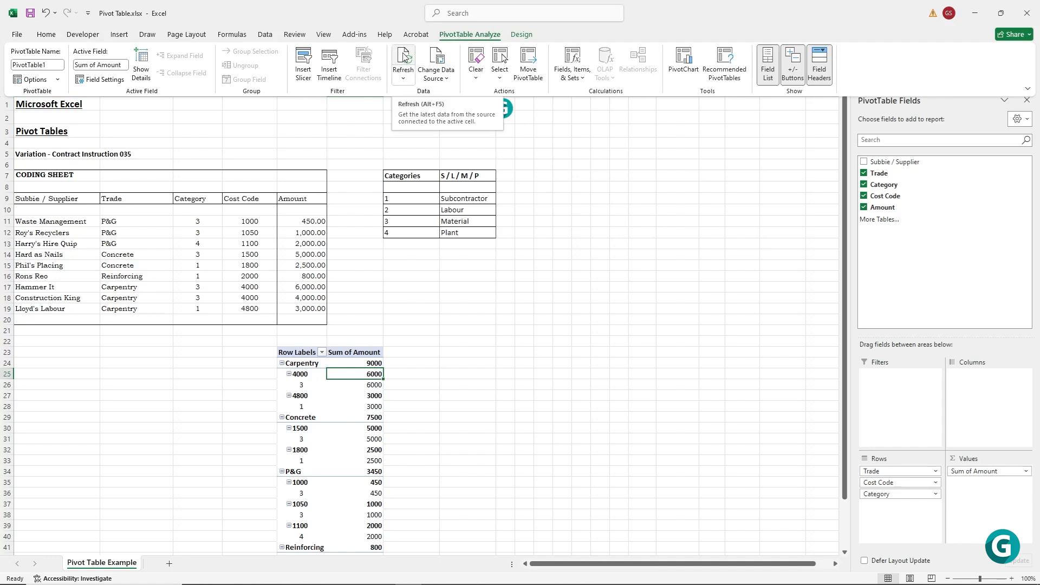
{"action": "left_click", "coordinate": [405, 56]}
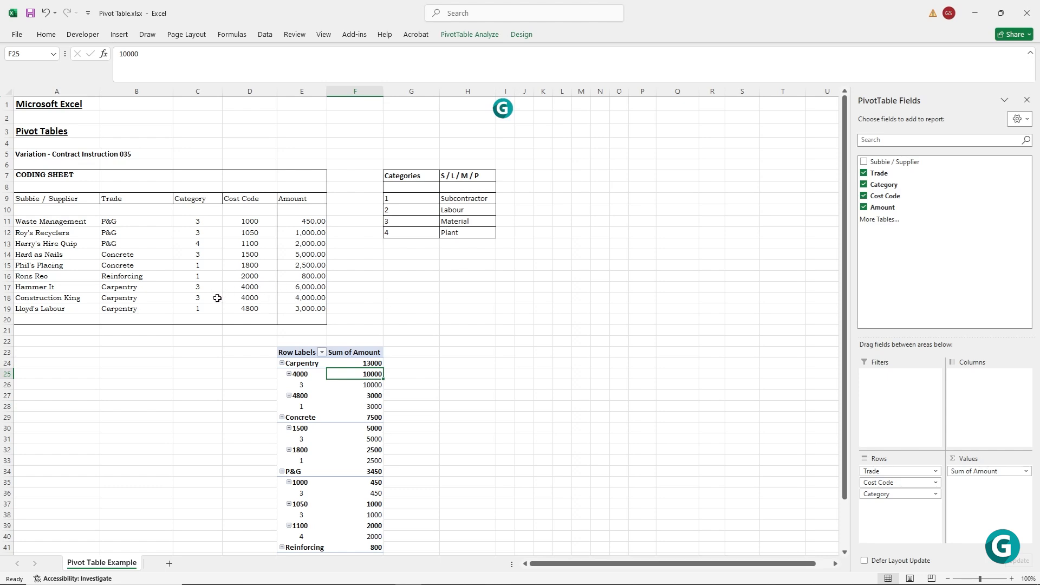
{"action": "left_click", "coordinate": [93, 362]}
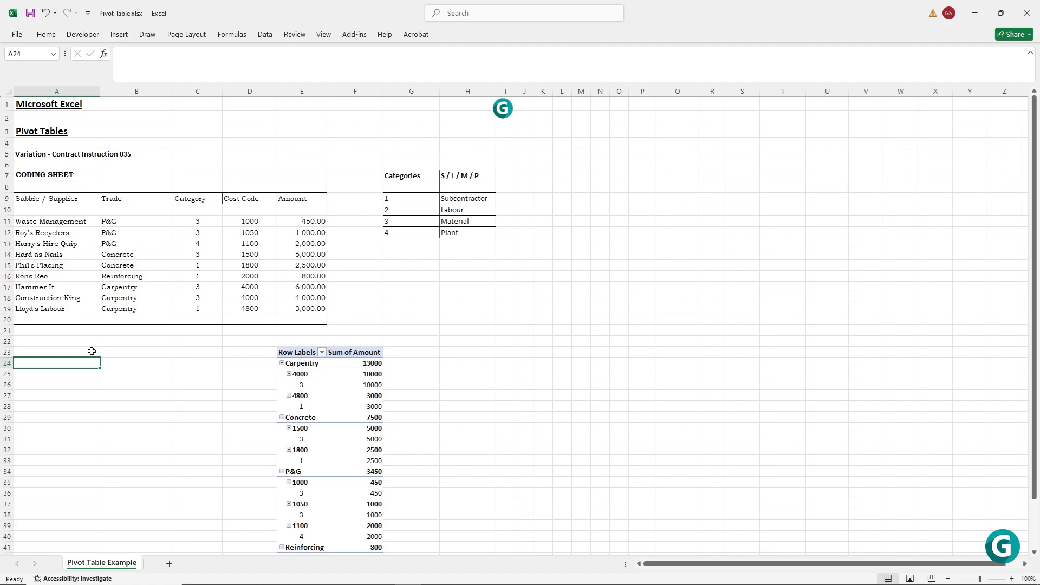